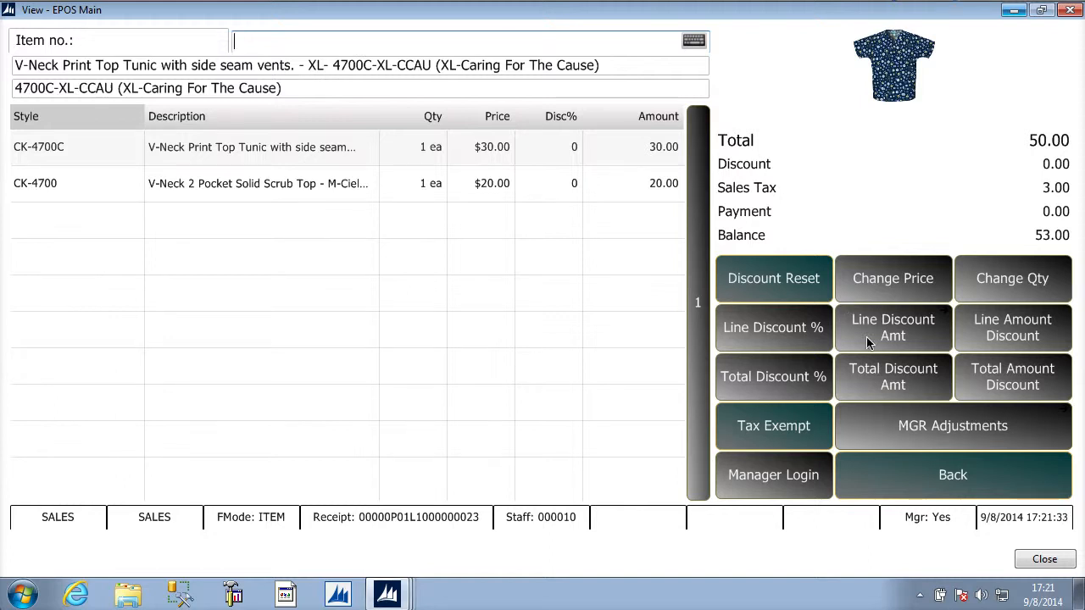
- Apply a 10% line discount to the V-Neck Print Top Tunic line with the reason Sale Discount
left_click(782, 336)
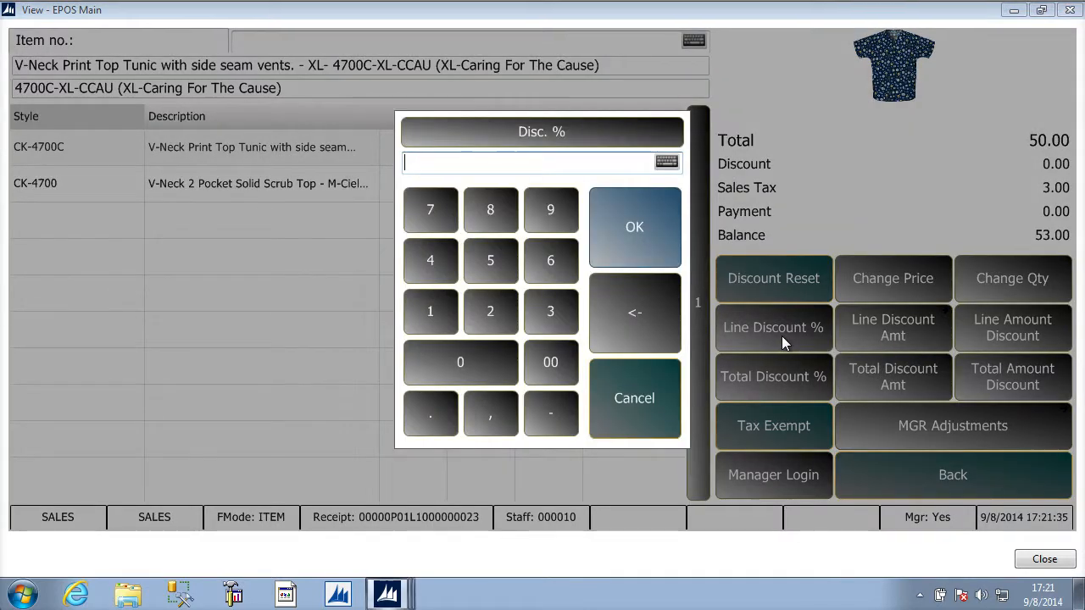
type("10")
left_click(630, 204)
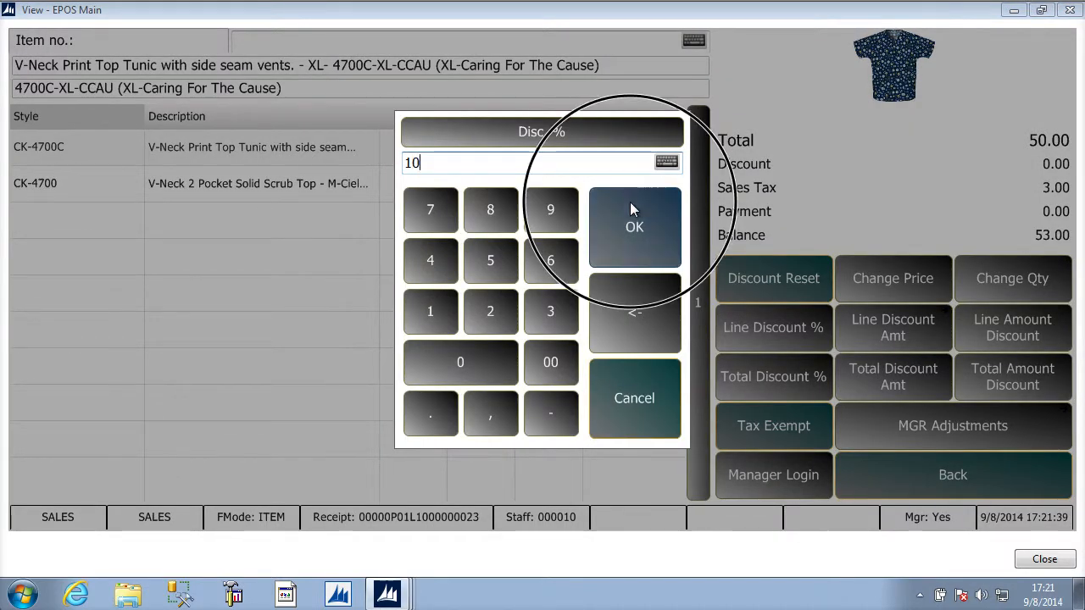
left_click(707, 435)
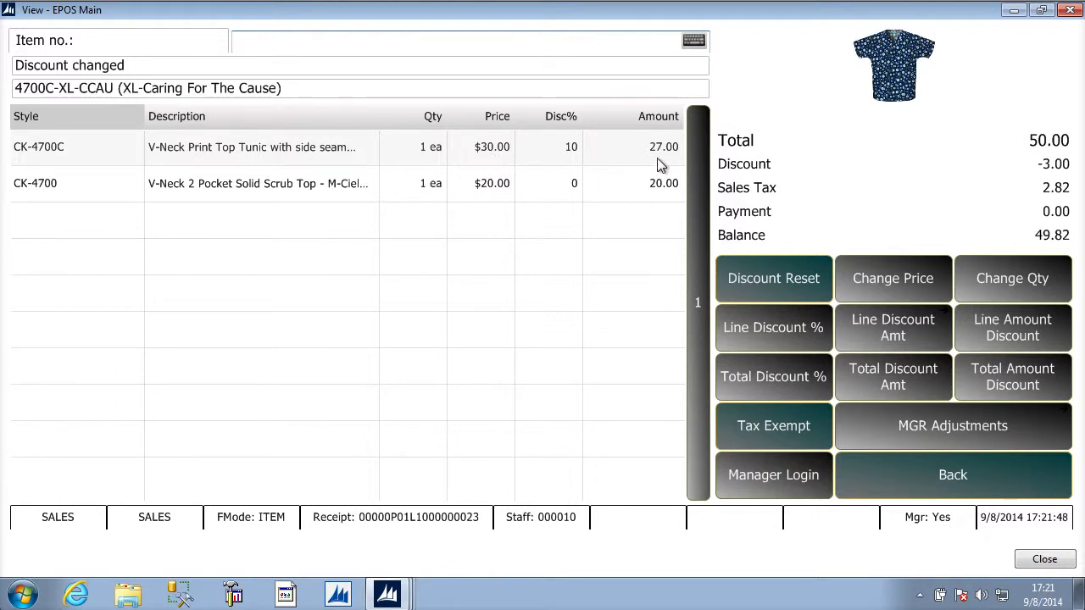
- Apply a 20% total discount to the whole sale
left_click(766, 379)
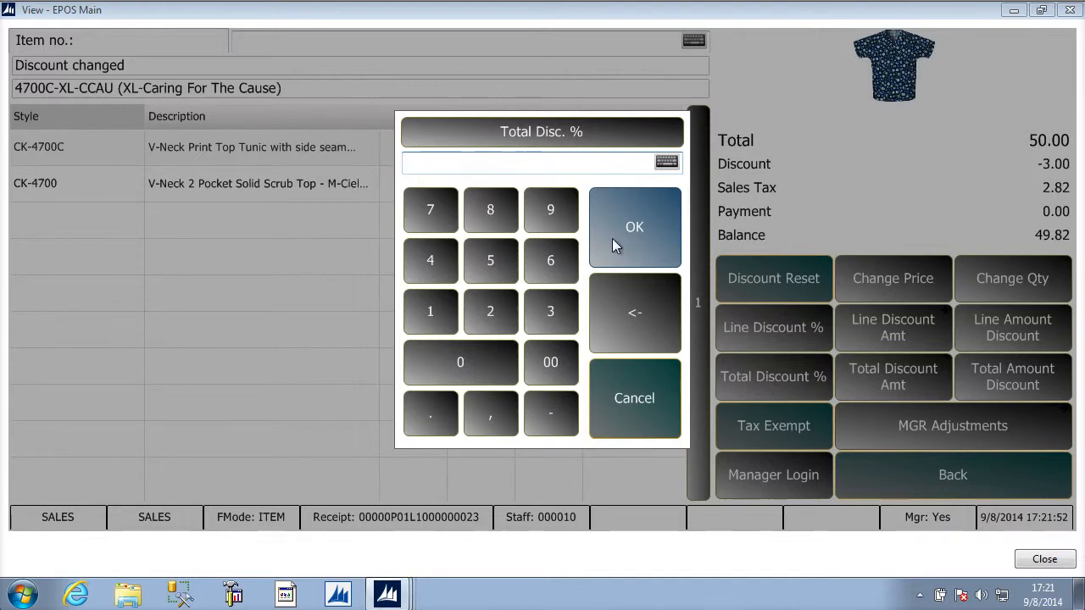
type("20")
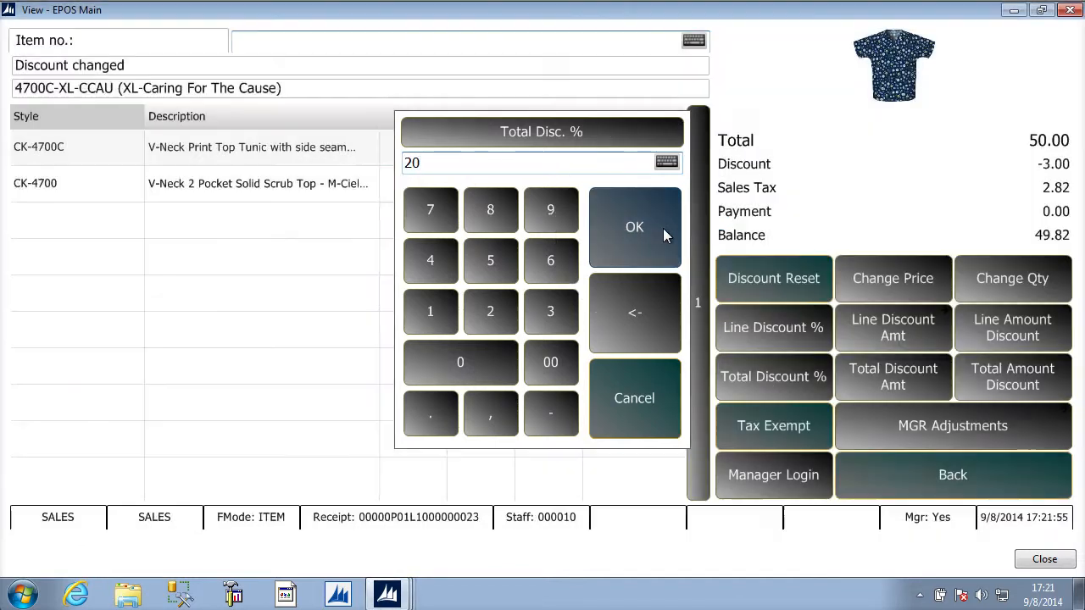
left_click(663, 228)
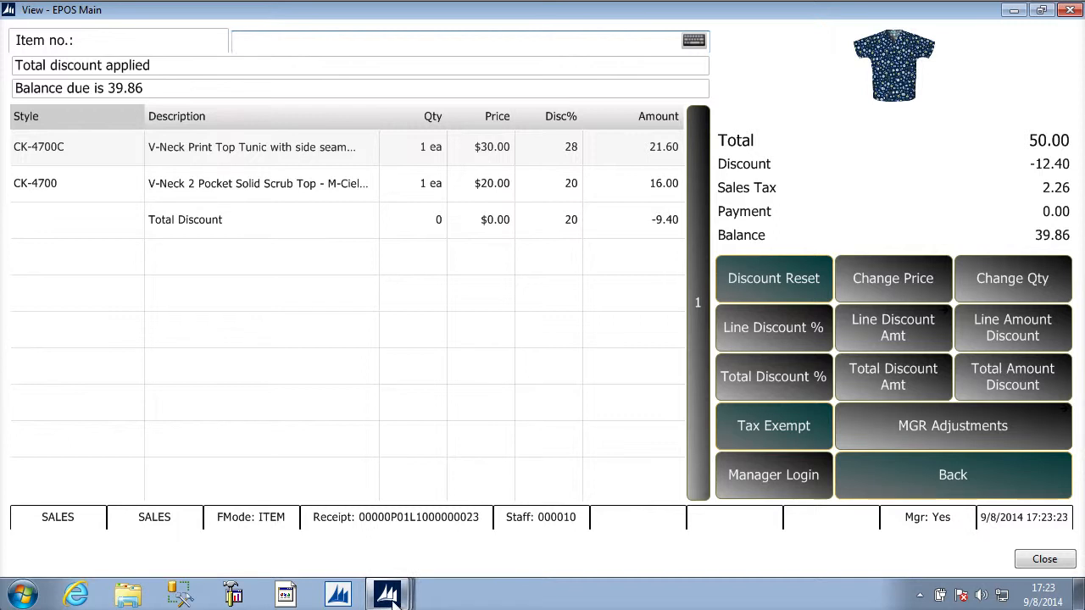
- Total the sale and pay the full balance in cash
left_click(920, 475)
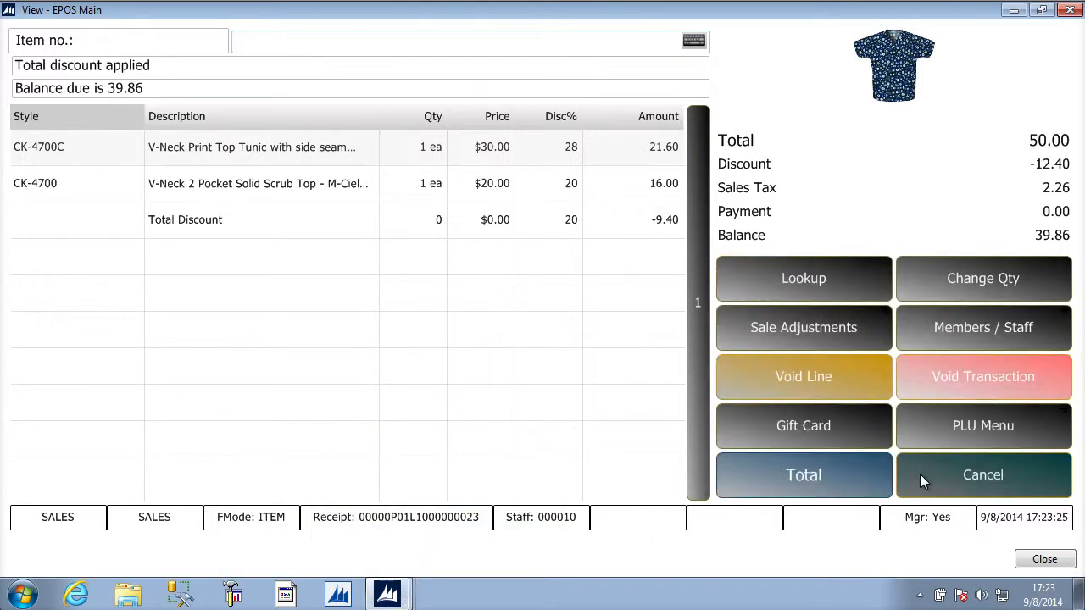
left_click(808, 476)
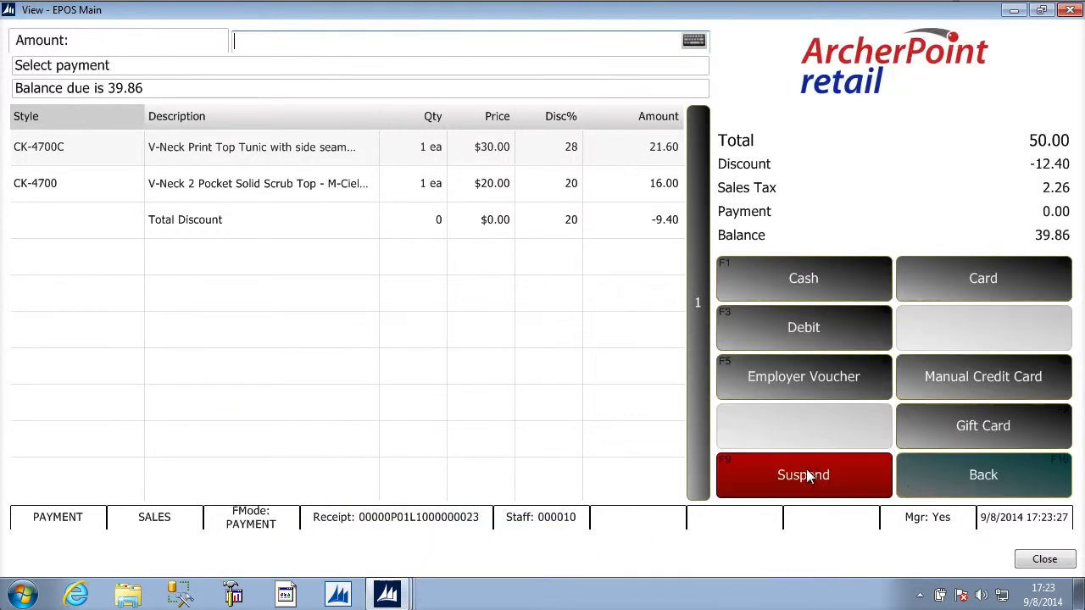
left_click(832, 283)
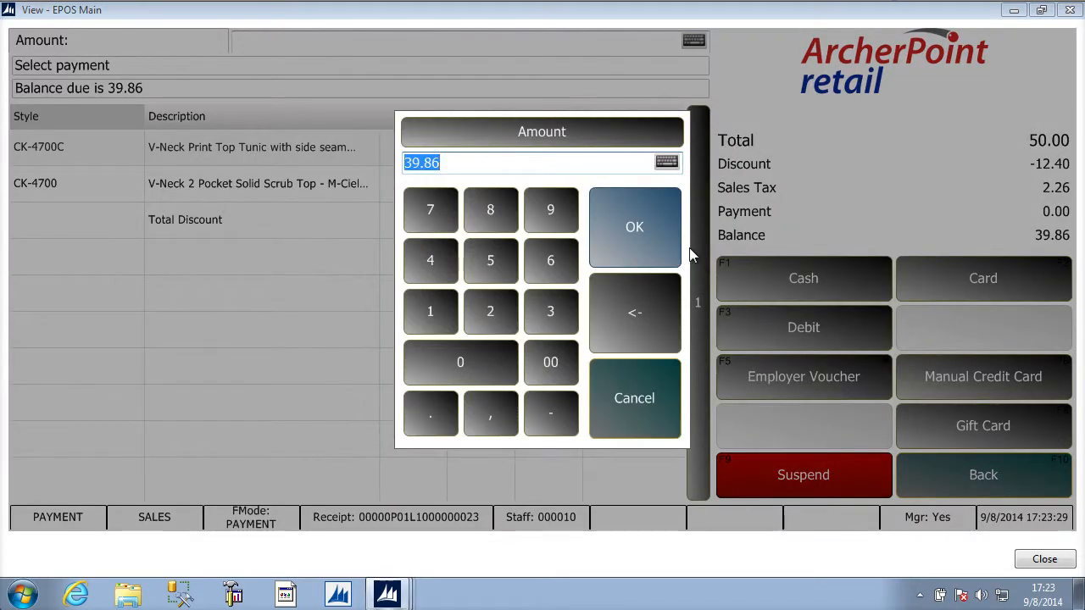
left_click(650, 238)
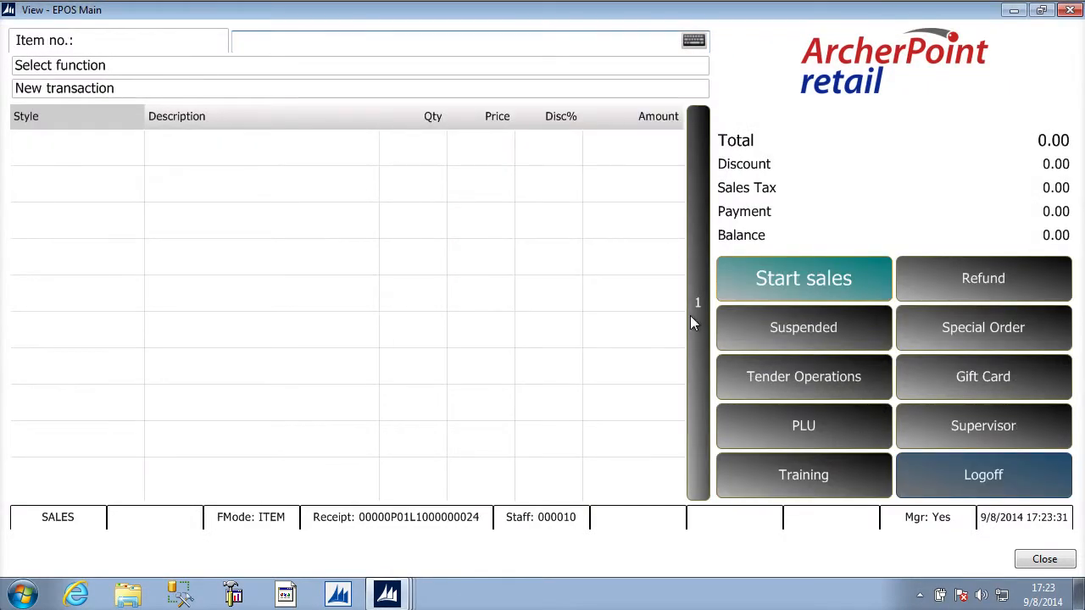
- Review the discount entries of the most recent sale in the Transaction Register, and close them
mouse_move(397, 600)
left_click(345, 470)
key("Down")
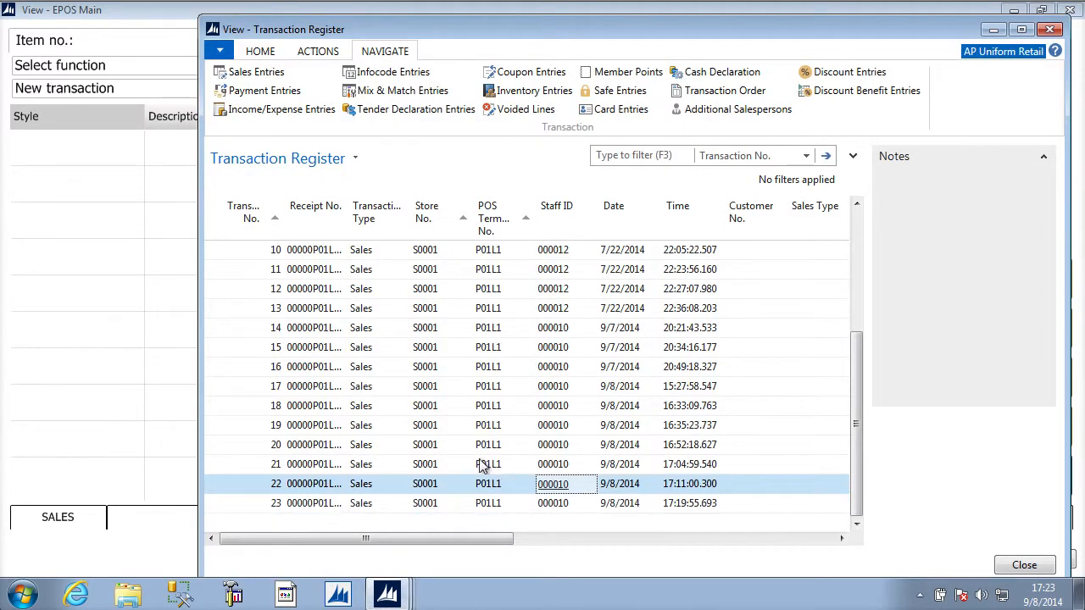
left_click(373, 508)
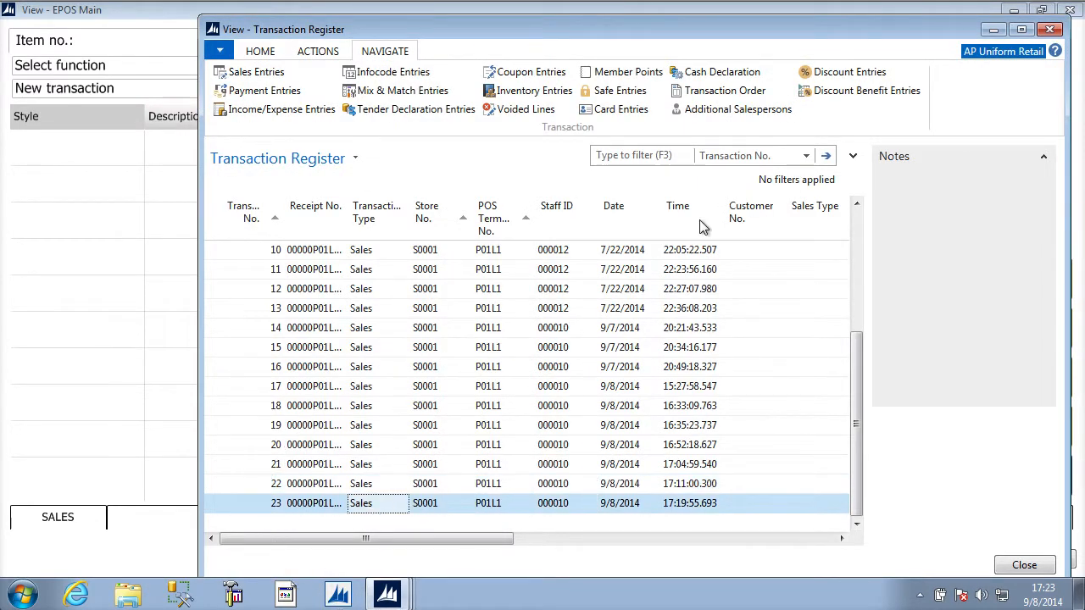
left_click(835, 77)
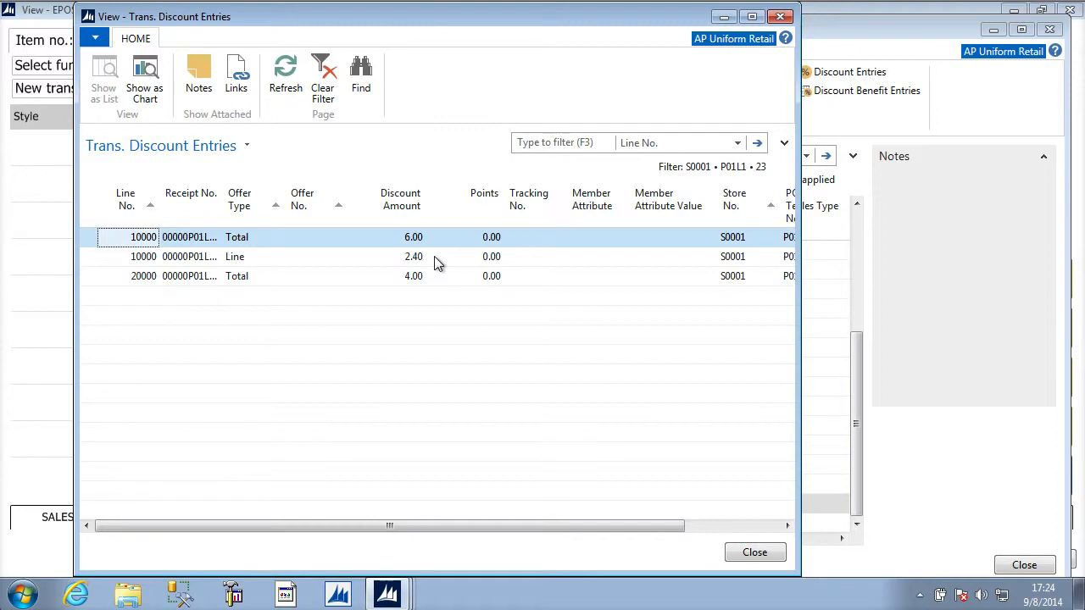
left_click(750, 553)
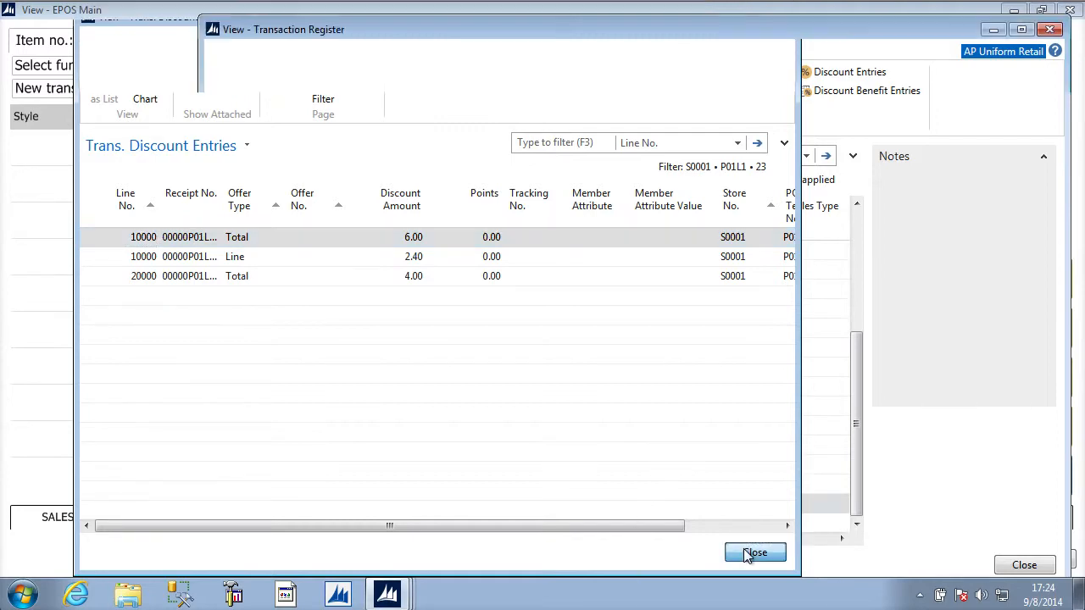
- Switch to the open Retail Setup window and look through its settings below the General section
left_click(387, 596)
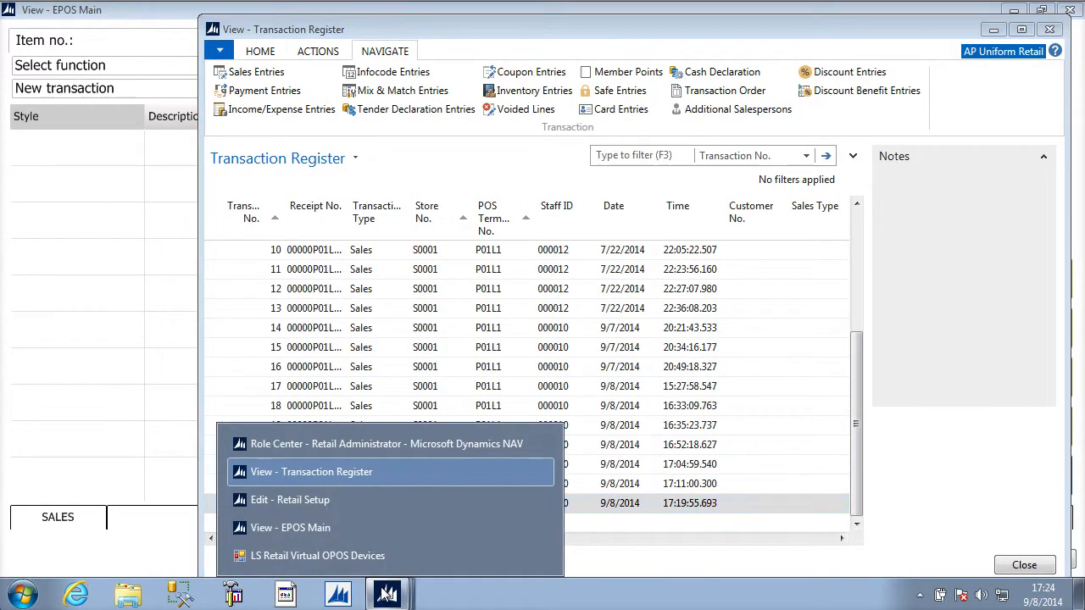
left_click(326, 500)
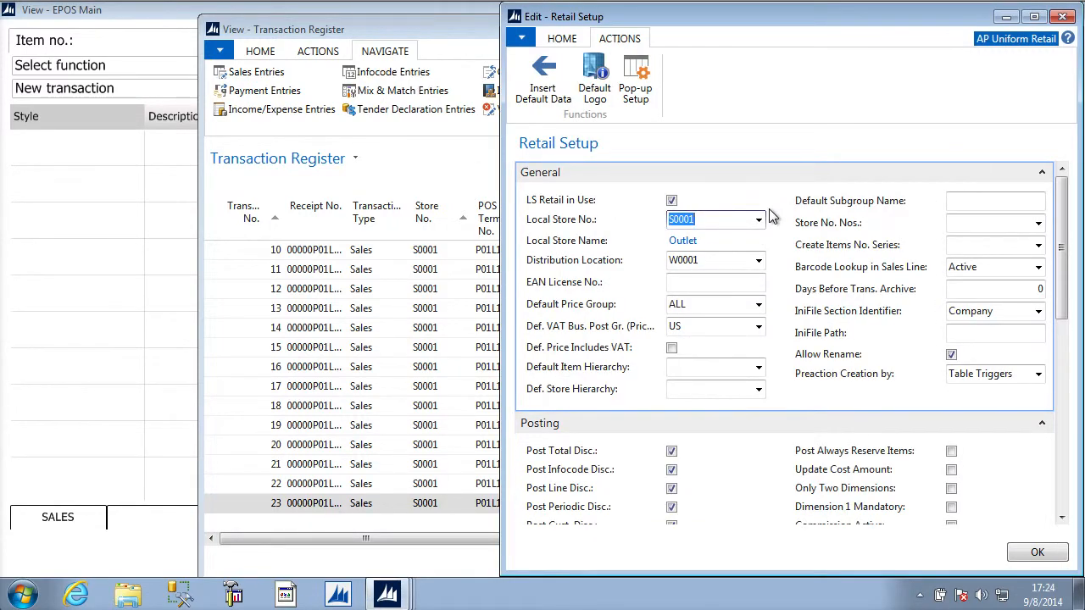
scroll(738, 411, "down", 10)
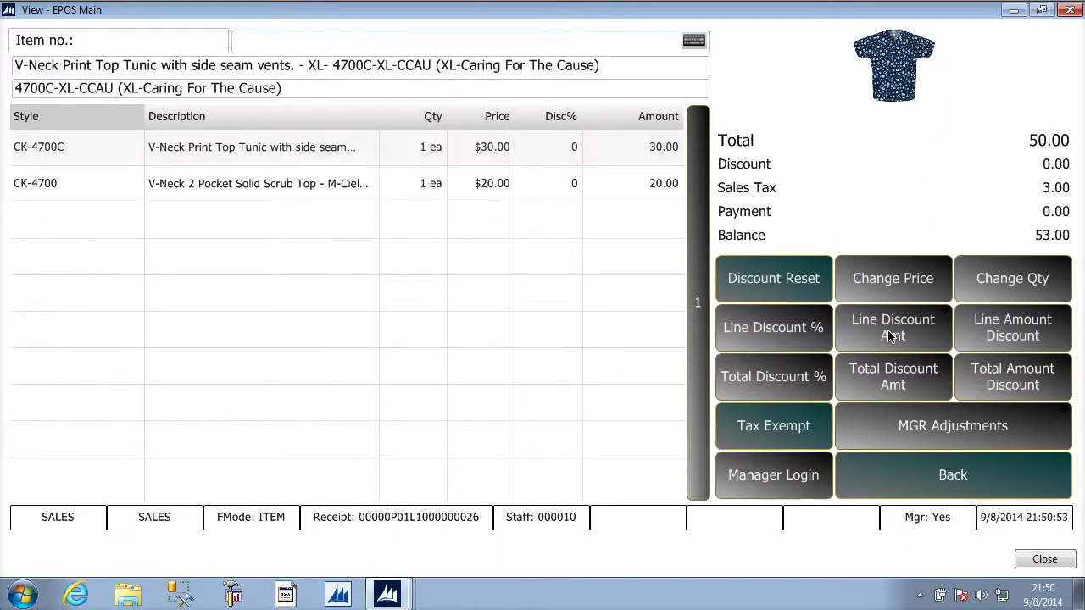
- Apply a total discount amount of 10 to the two-item sale
left_click(899, 383)
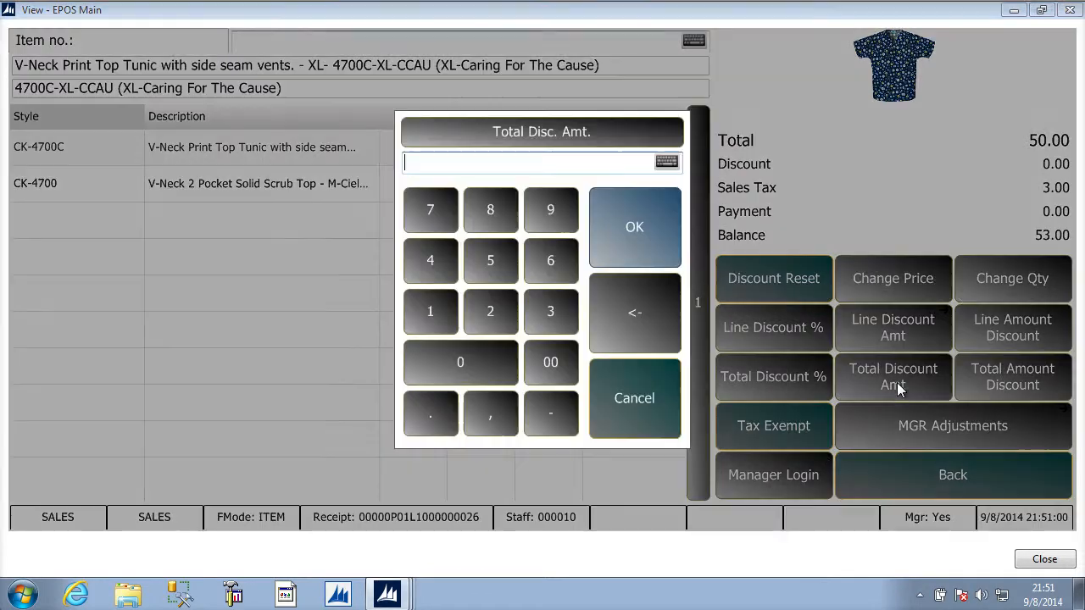
type("10")
left_click(635, 227)
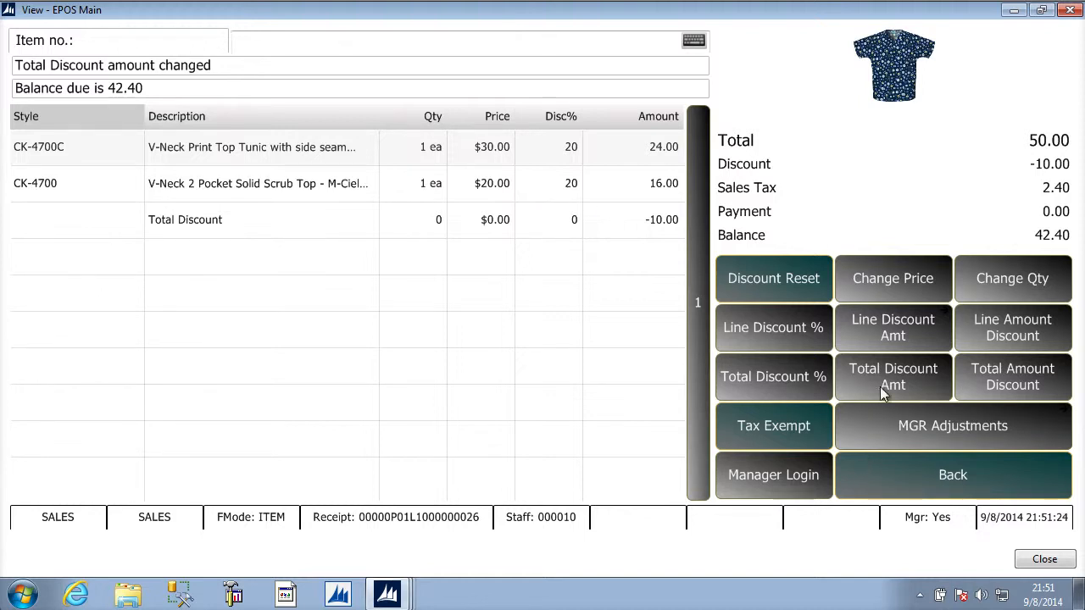
- Add a line discount amount of 3 to the V-Neck Print Top Tunic line with the reason Sale Discount
left_click(901, 326)
type("3")
left_click(624, 223)
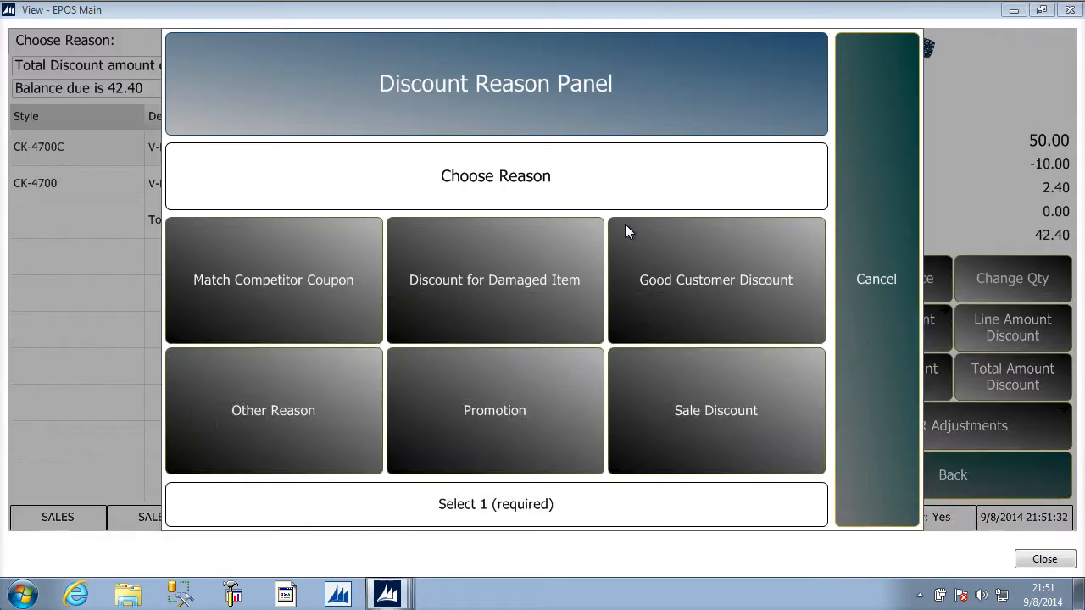
left_click(699, 420)
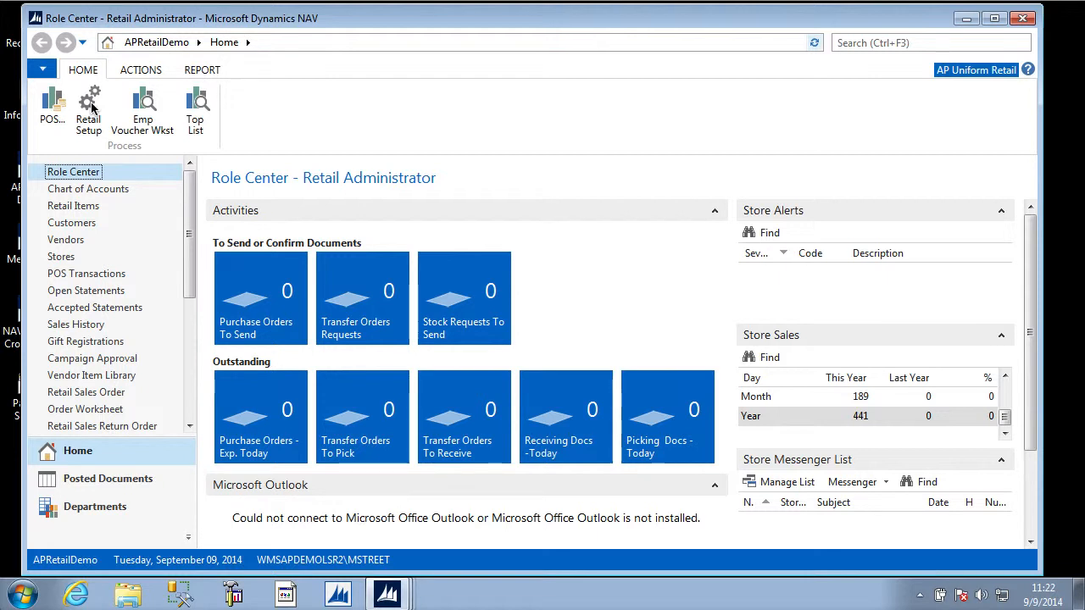
- In Retail Setup, set the line and total manual discount functions to Highest and the line discount manual sequence to A
left_click(91, 106)
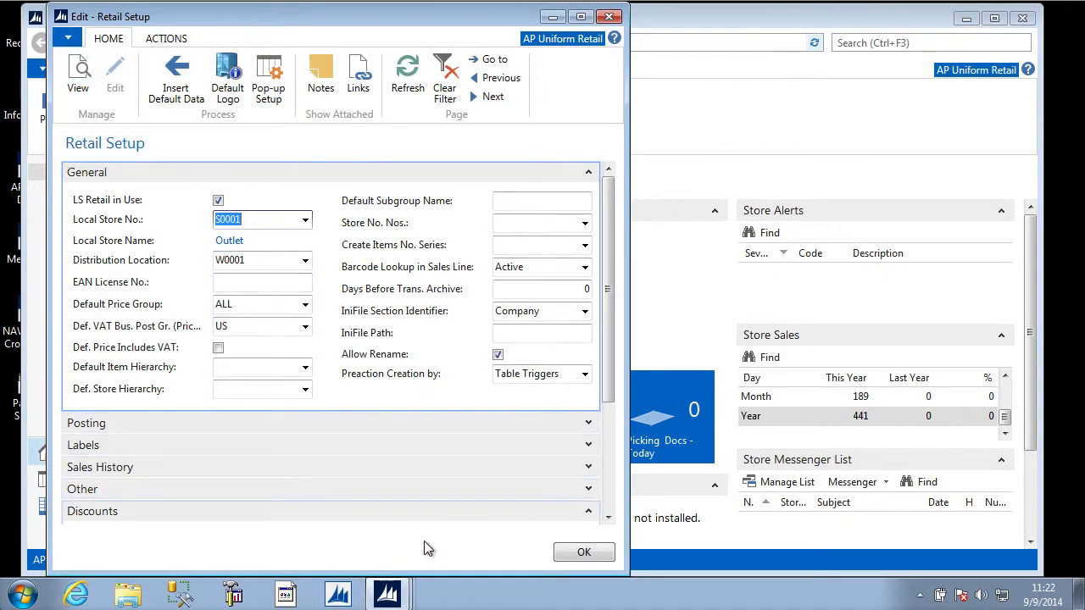
scroll(405, 479, "down", 3)
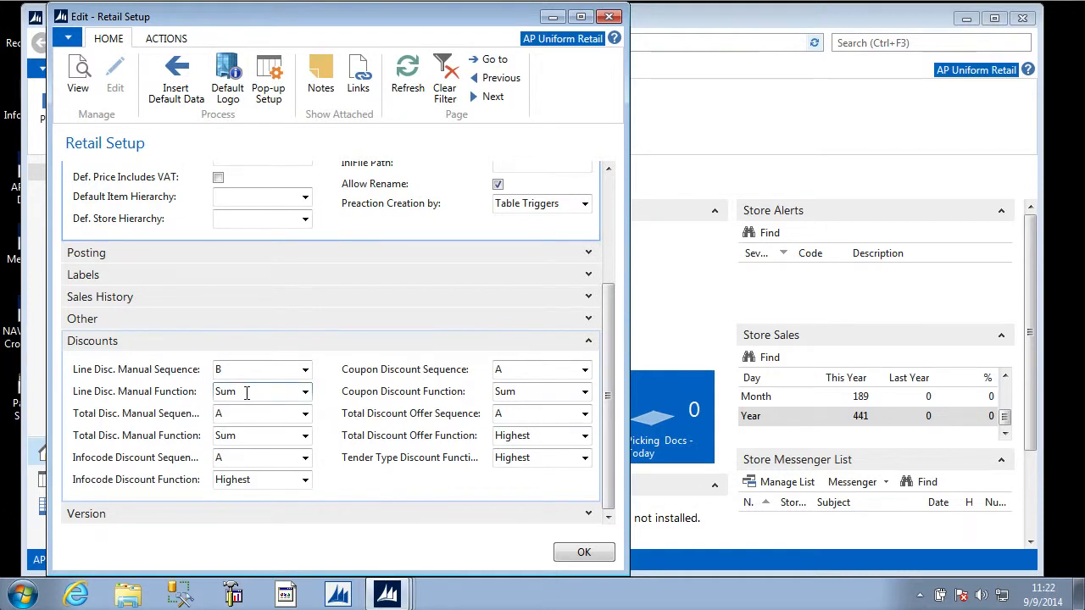
left_click(306, 393)
left_click(278, 413)
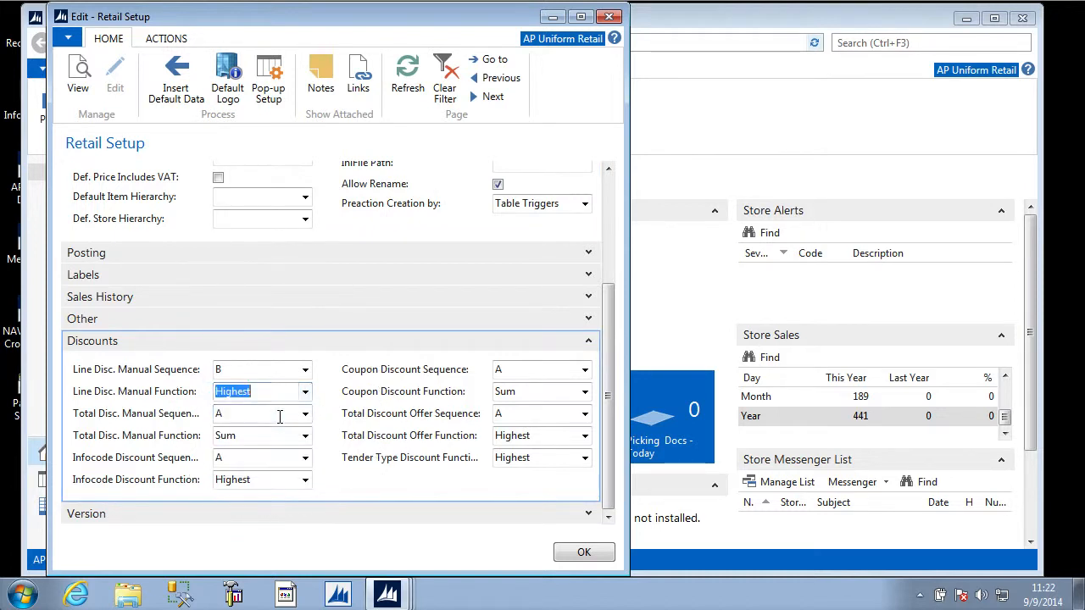
left_click(306, 435)
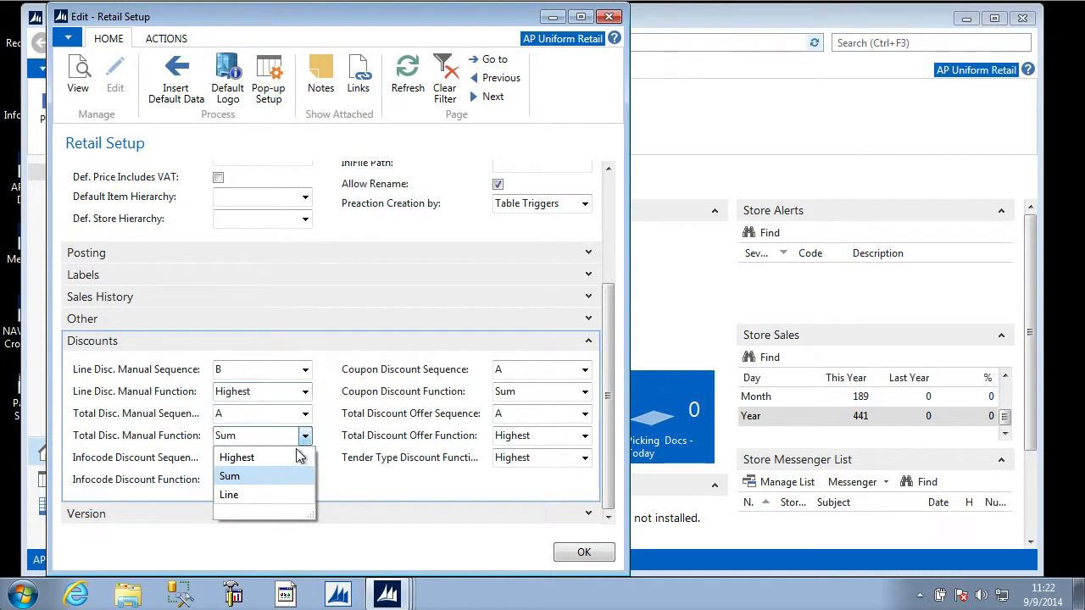
left_click(259, 458)
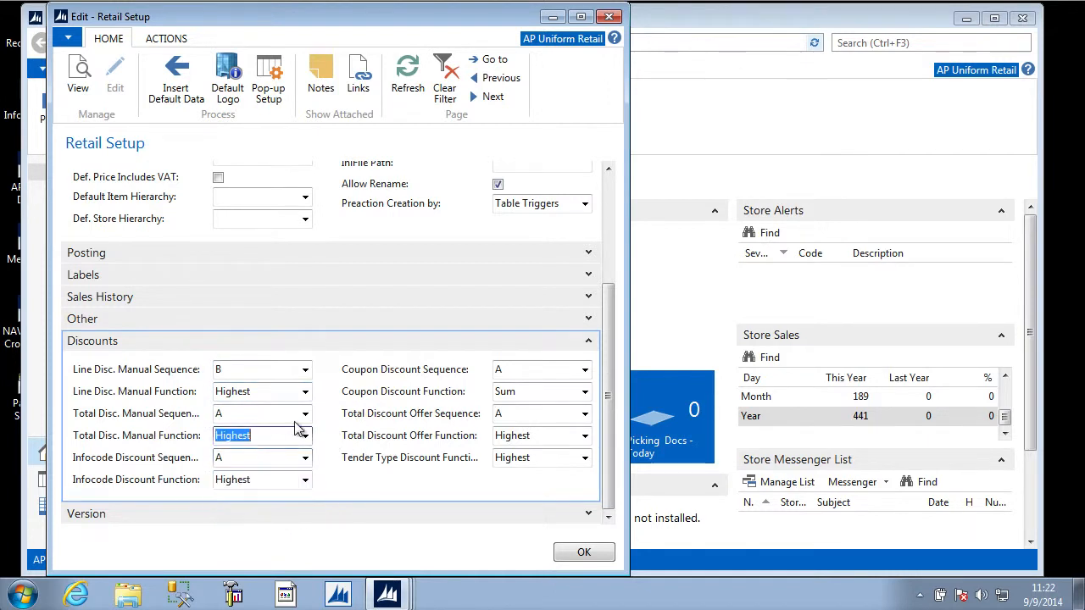
left_click(306, 371)
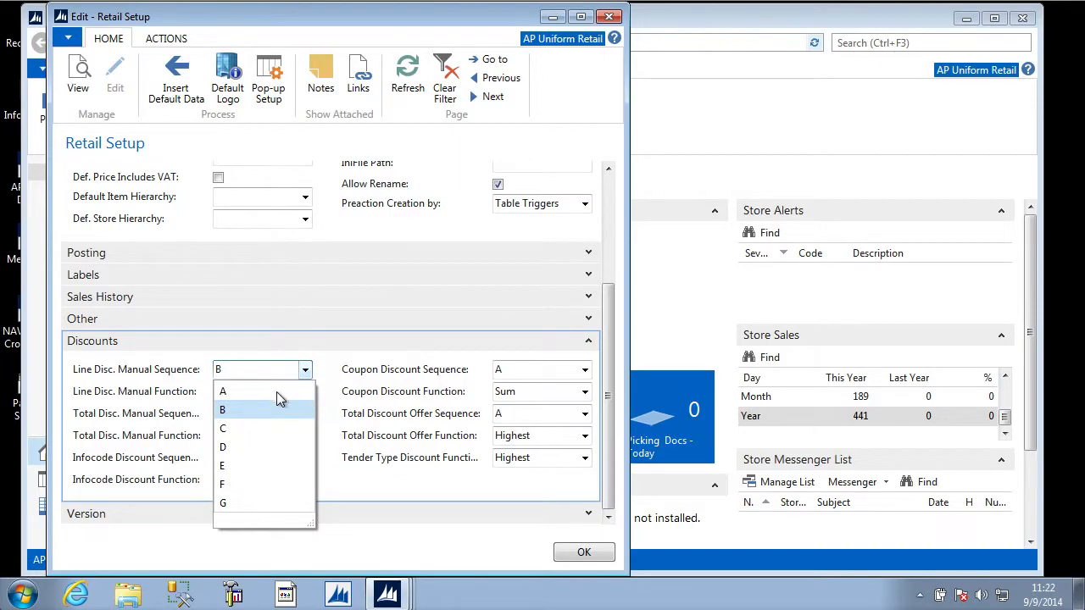
left_click(276, 392)
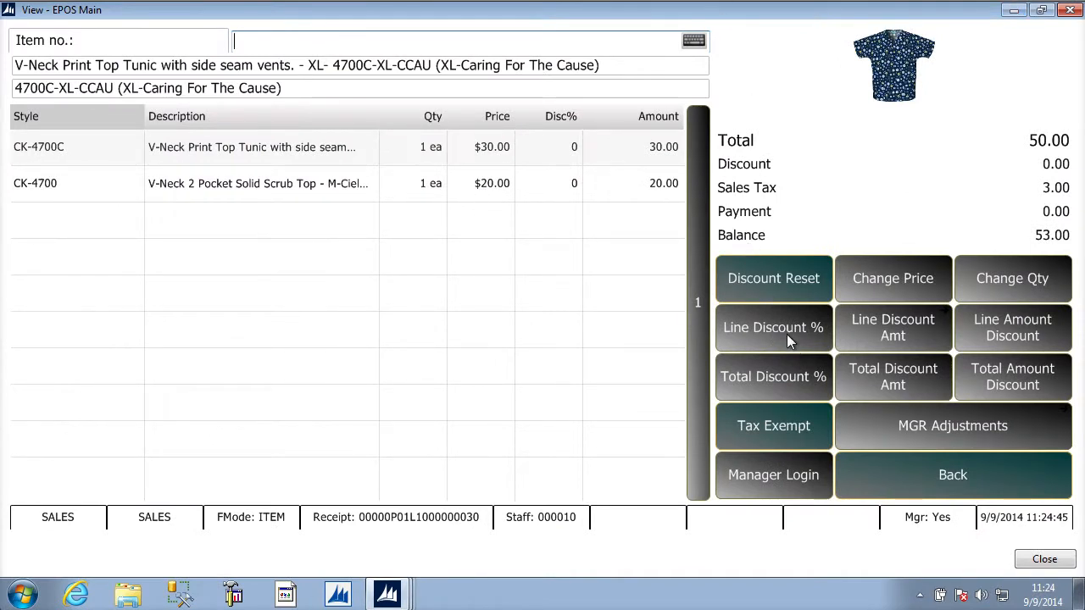
- Apply a 10% line discount to the V-Neck Print Top Tunic in the POS sale, with the reason Sale Discount
left_click(792, 339)
type("10")
left_click(634, 228)
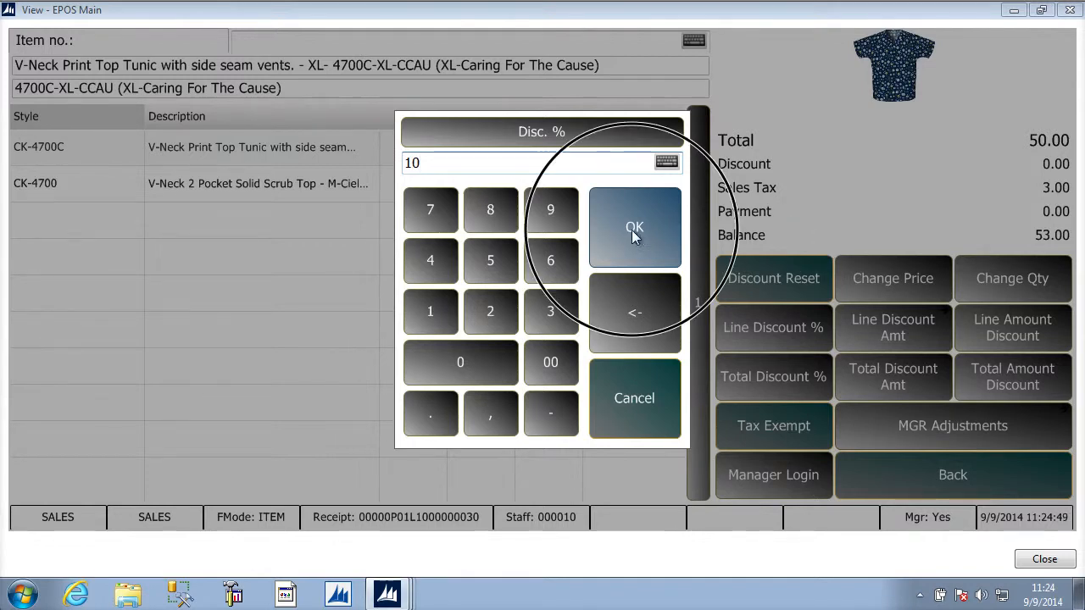
left_click(733, 411)
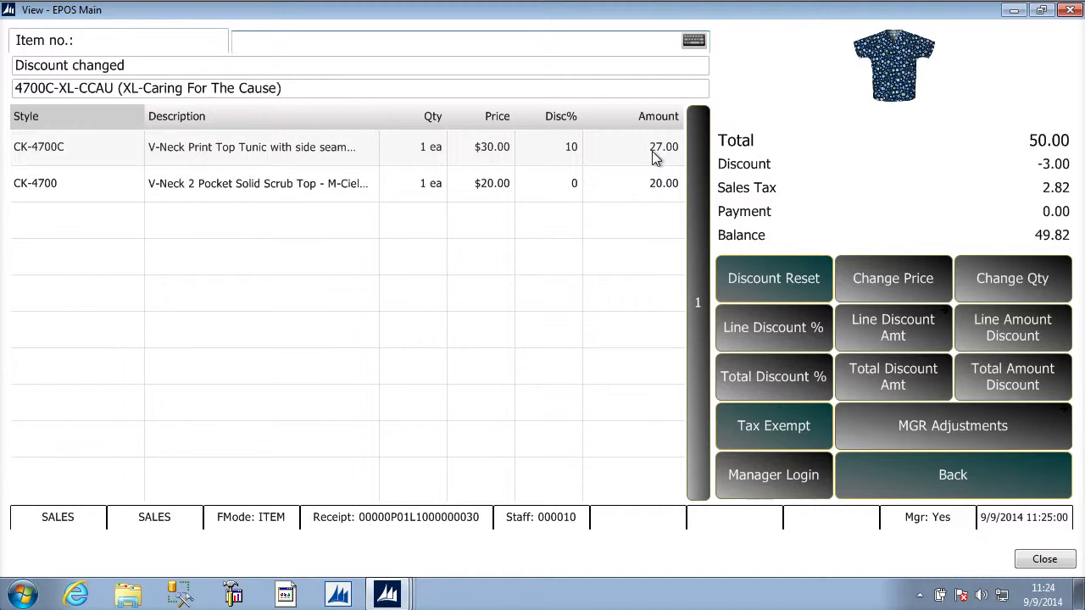
- Apply a 20% total discount on top of the line discount
left_click(791, 382)
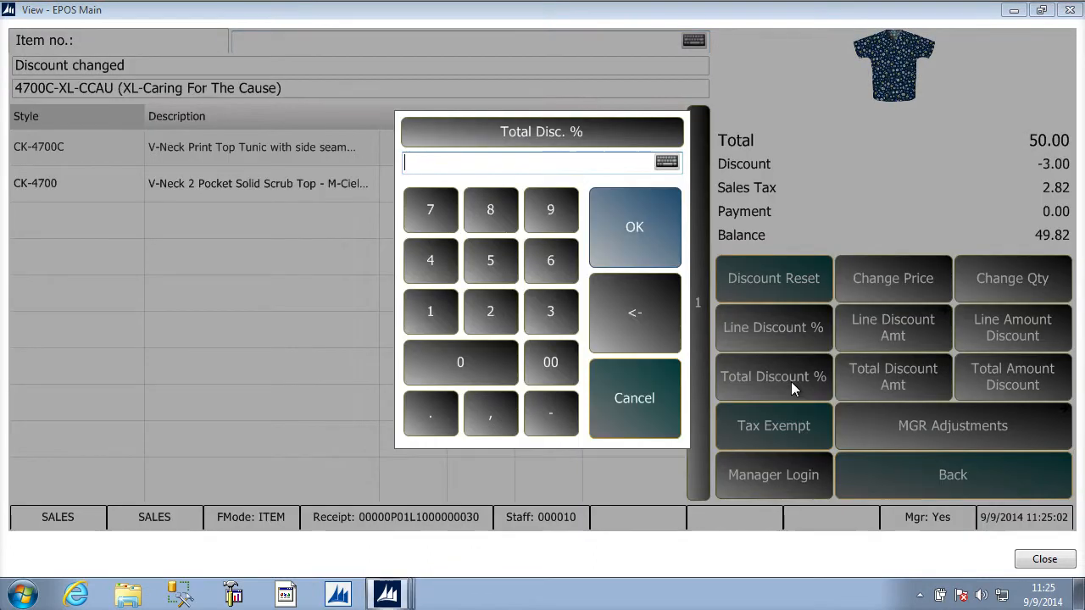
type("20")
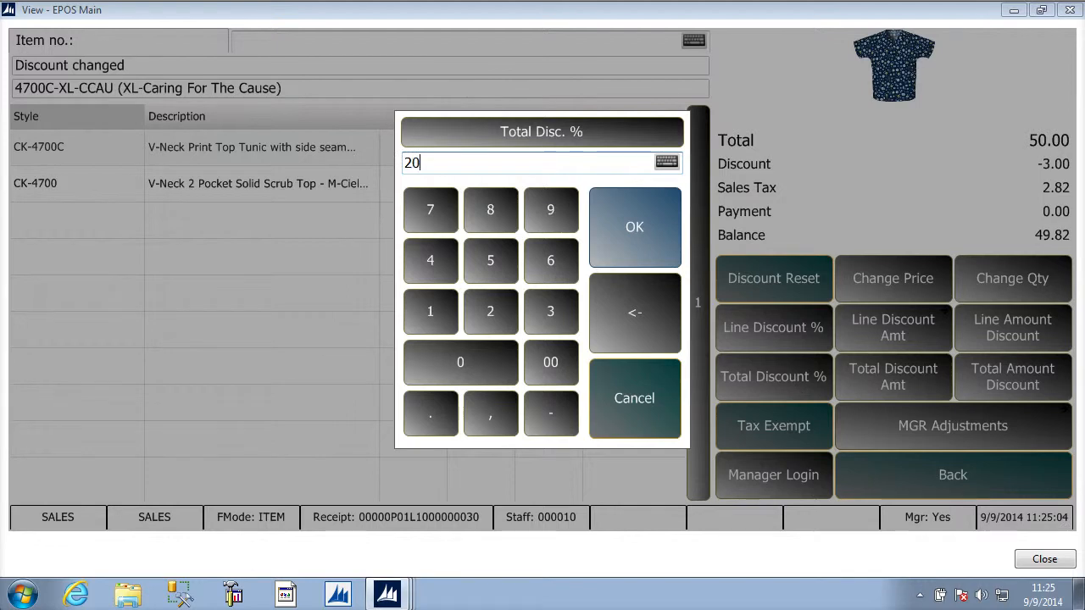
key("Return")
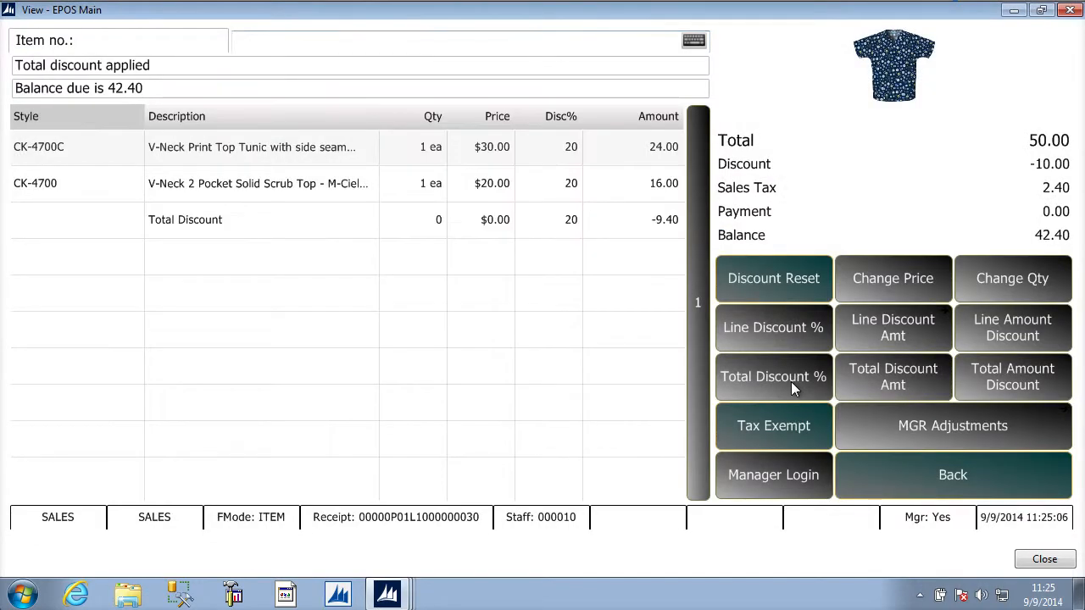